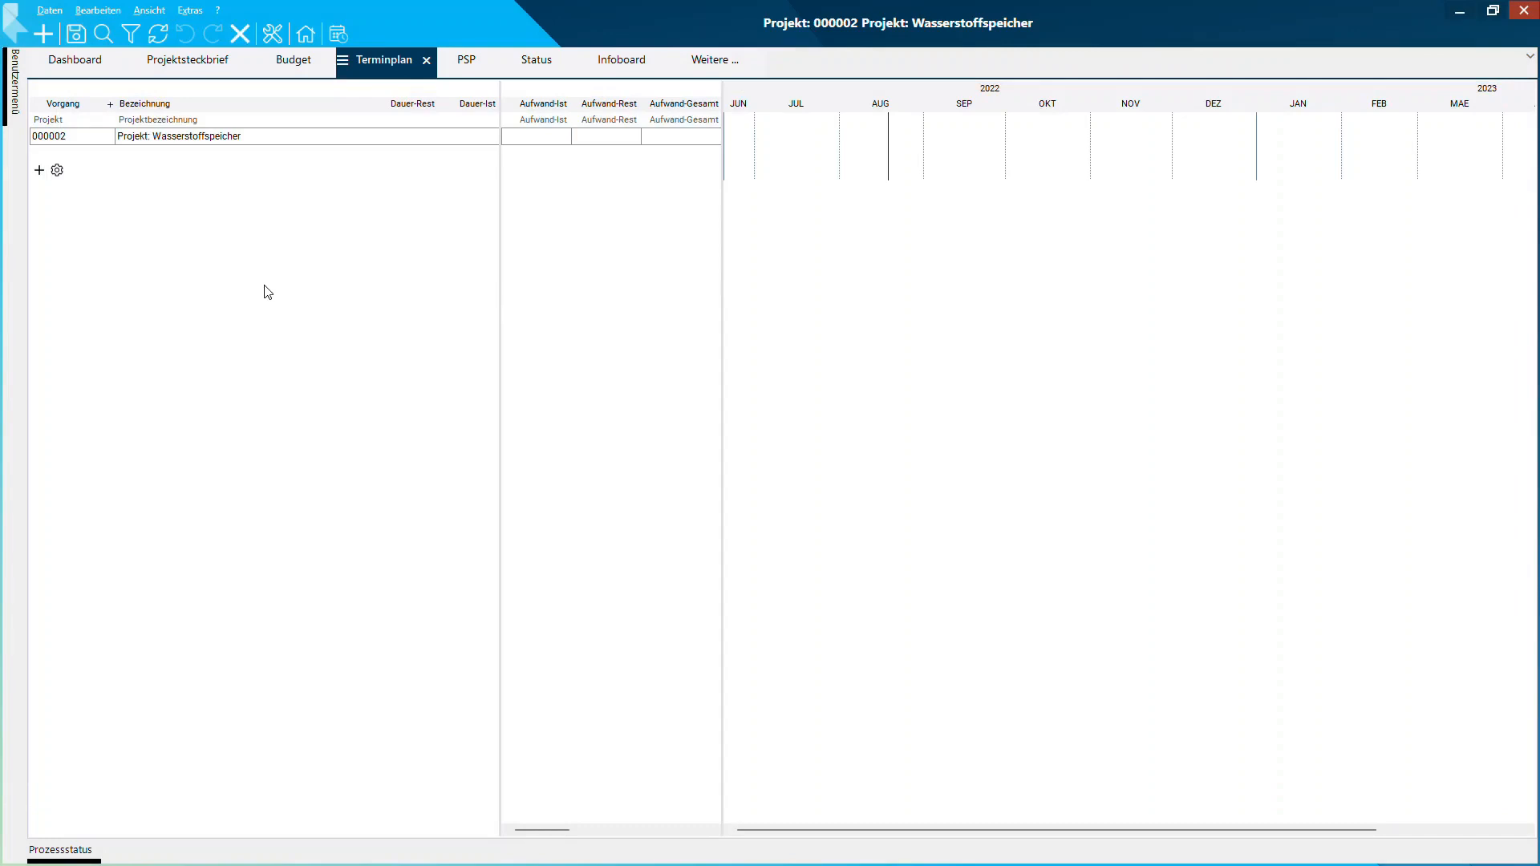
# Step: Insert five empty task rows into the project's Terminplan
pyautogui.press('F4')
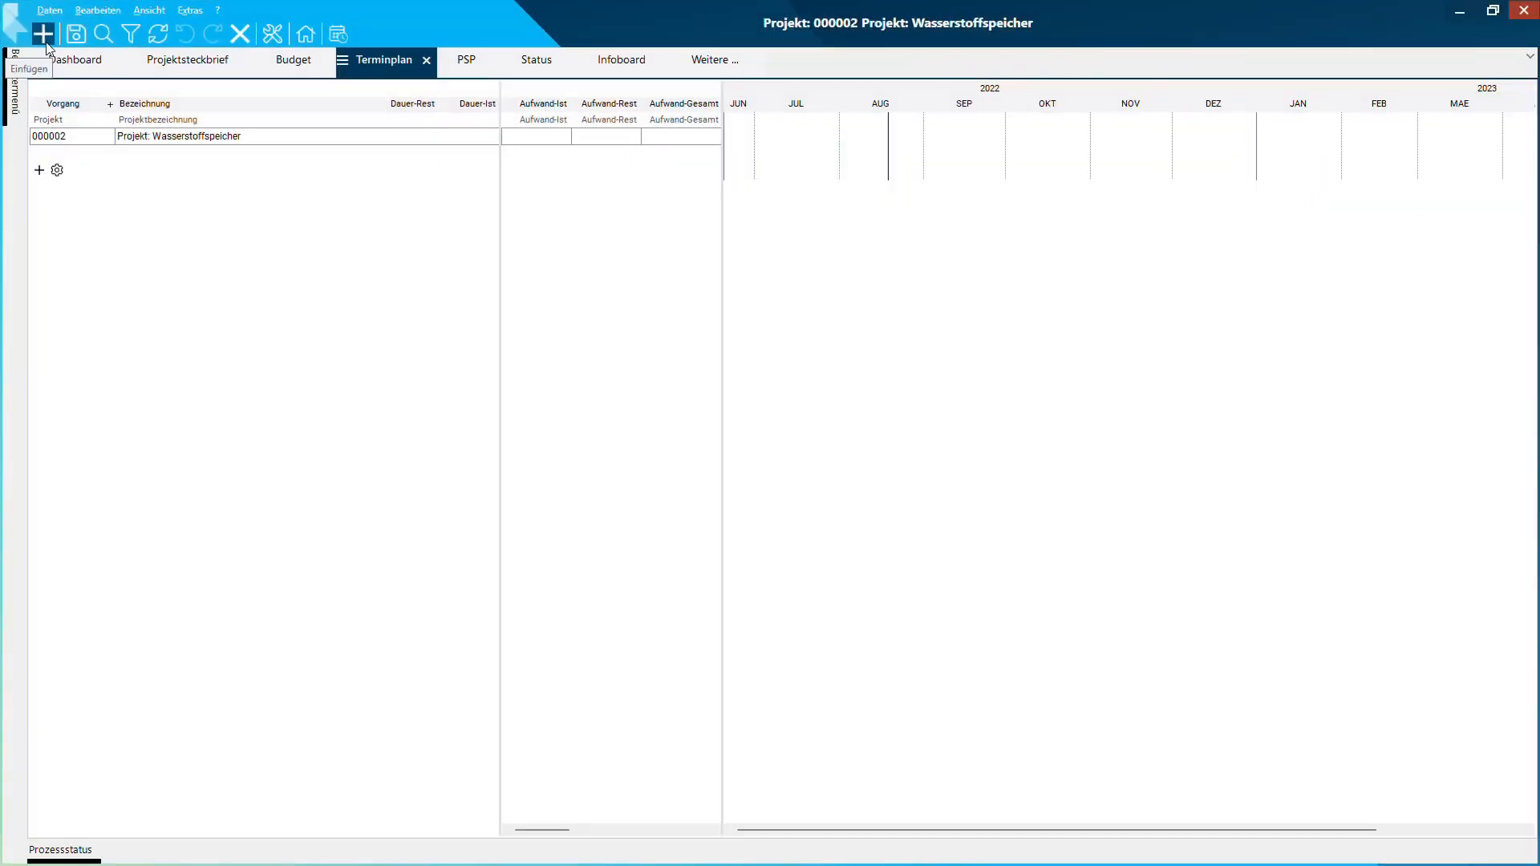
pyautogui.click(46, 46)
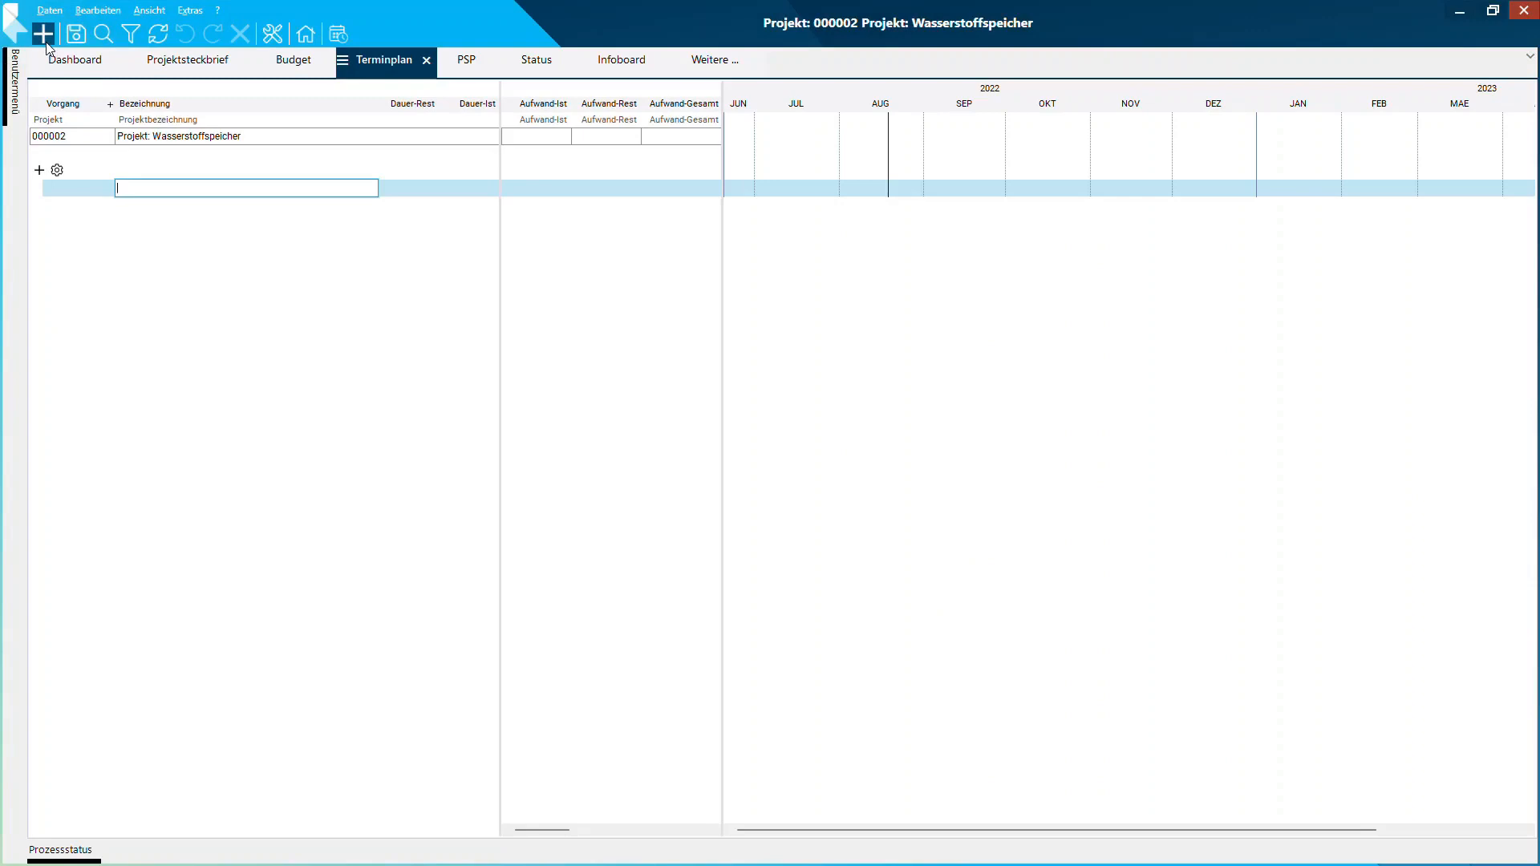
pyautogui.click(47, 43)
pyautogui.click(46, 43)
pyautogui.click(47, 42)
pyautogui.click(47, 43)
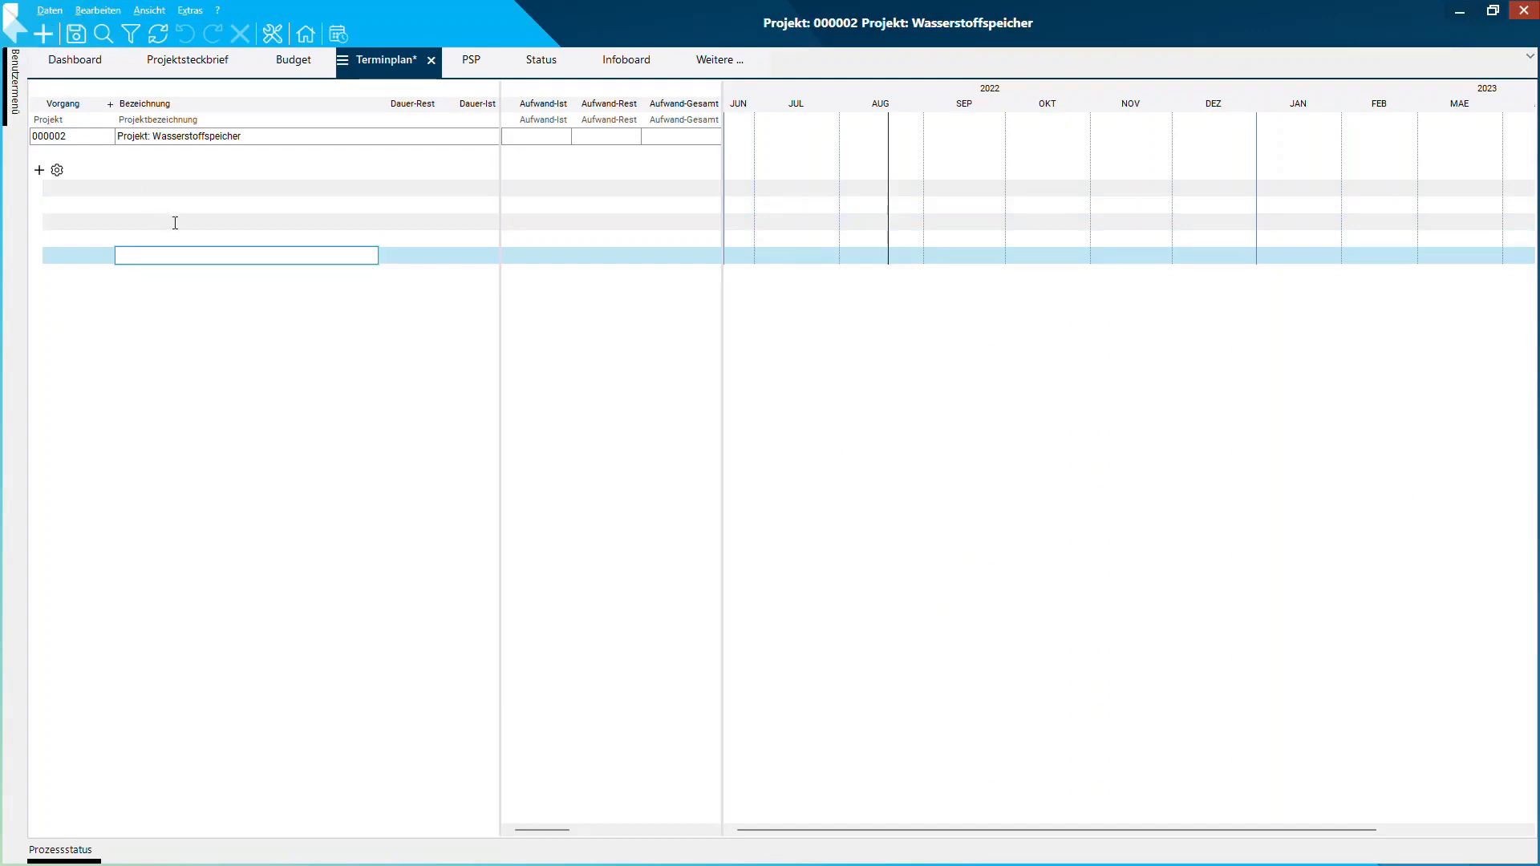
# Step: Name the five tasks Vorgang A, Vorgang B, Vorgang C, Vorgang D and Vorgang E, and save the schedule
pyautogui.click(178, 188)
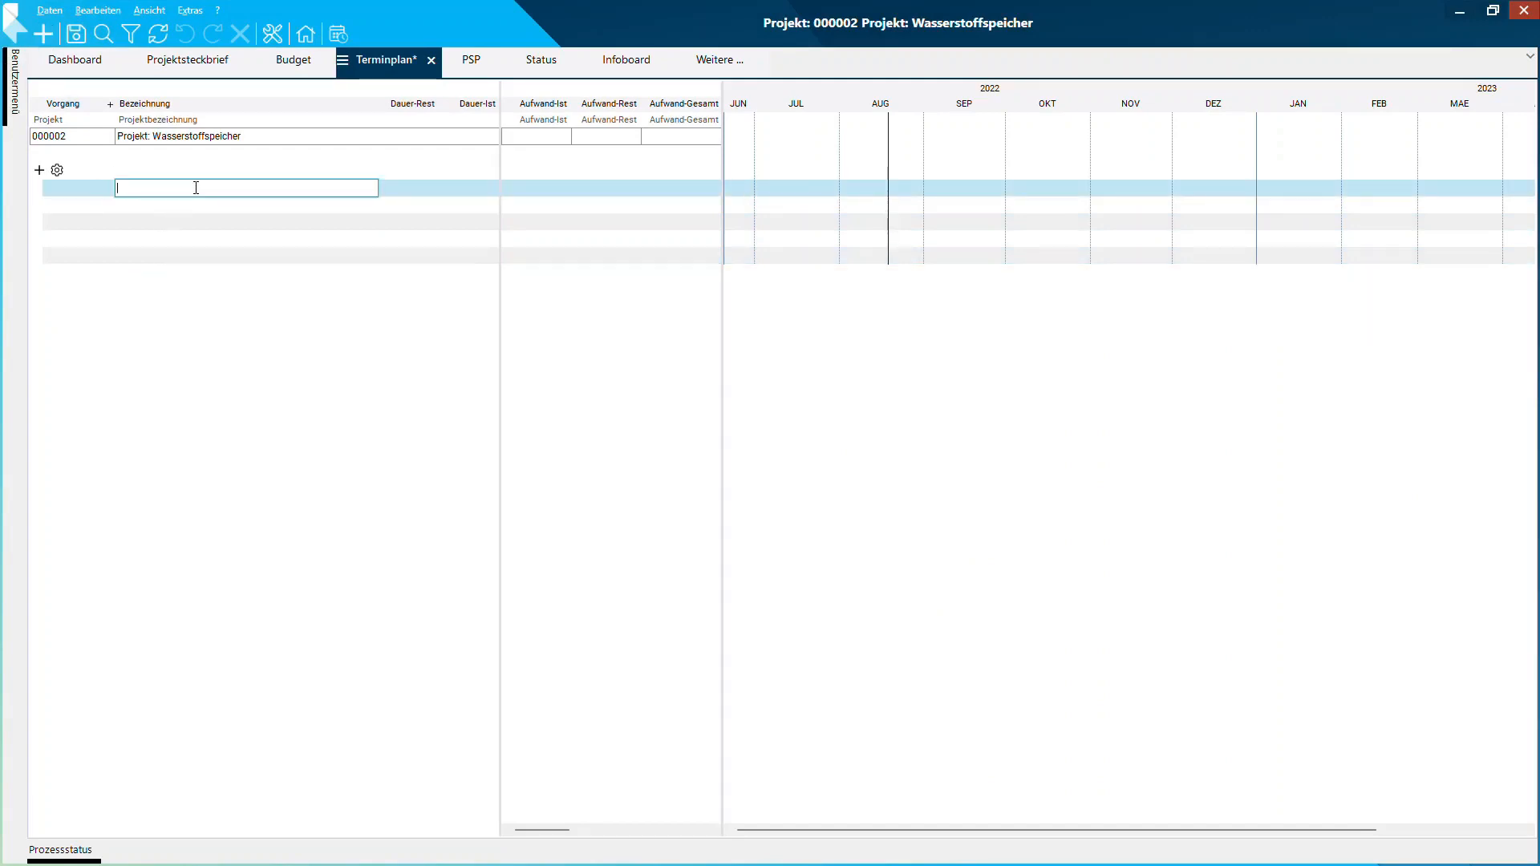
pyautogui.write('Vorgang A')
pyautogui.press('Return')
pyautogui.write('Vorgang V')
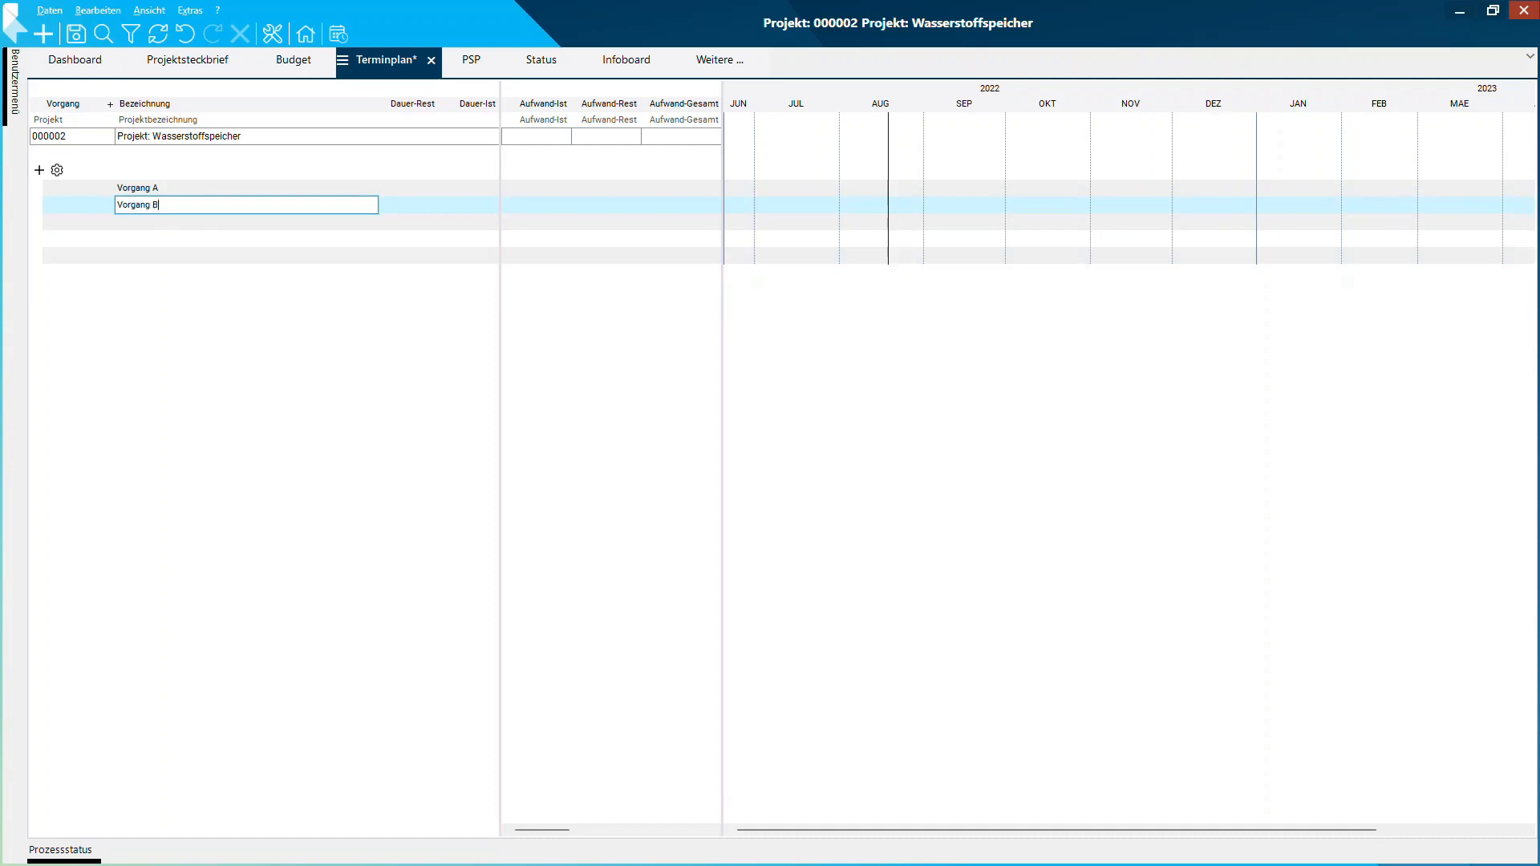
pyautogui.press('Return')
pyautogui.write('Vorgang C')
pyautogui.press('Return')
pyautogui.write('Vorgang ')
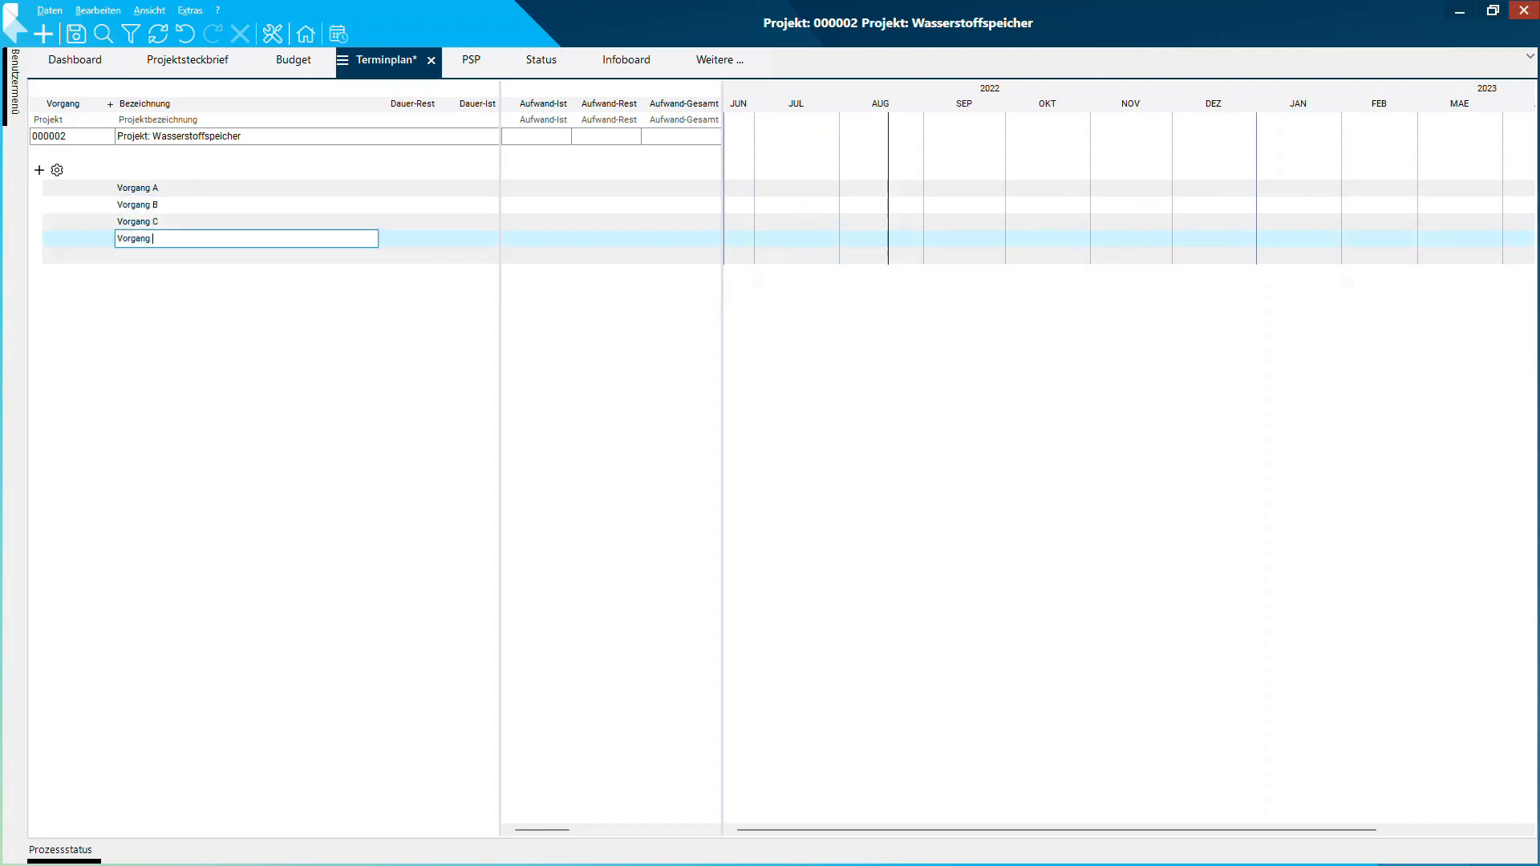
pyautogui.write('D')
pyautogui.press('Return')
pyautogui.write('Vorgang E')
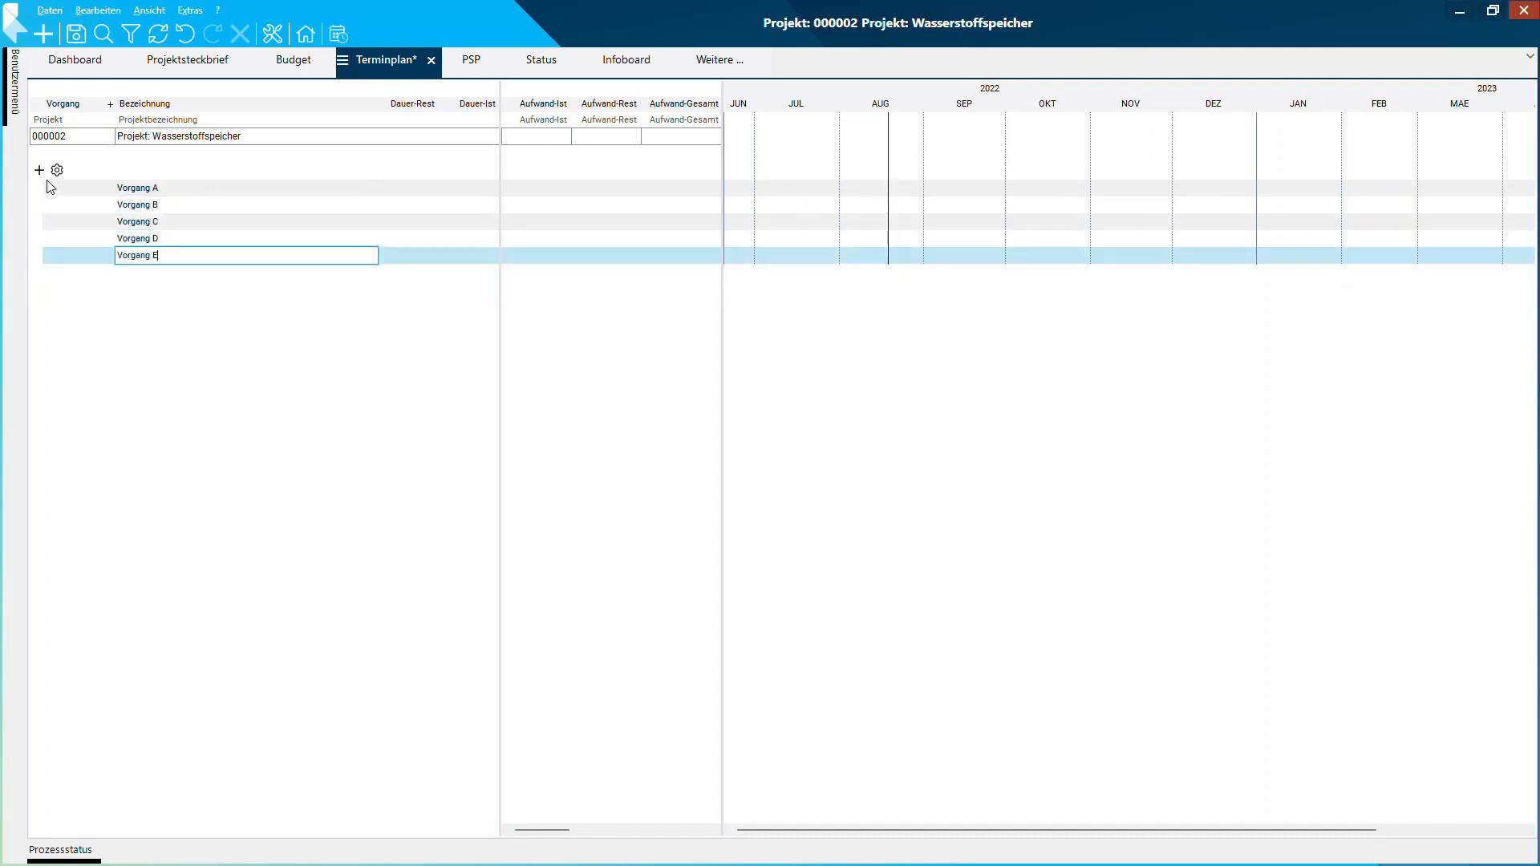
pyautogui.hotkey('ctrl', 's')
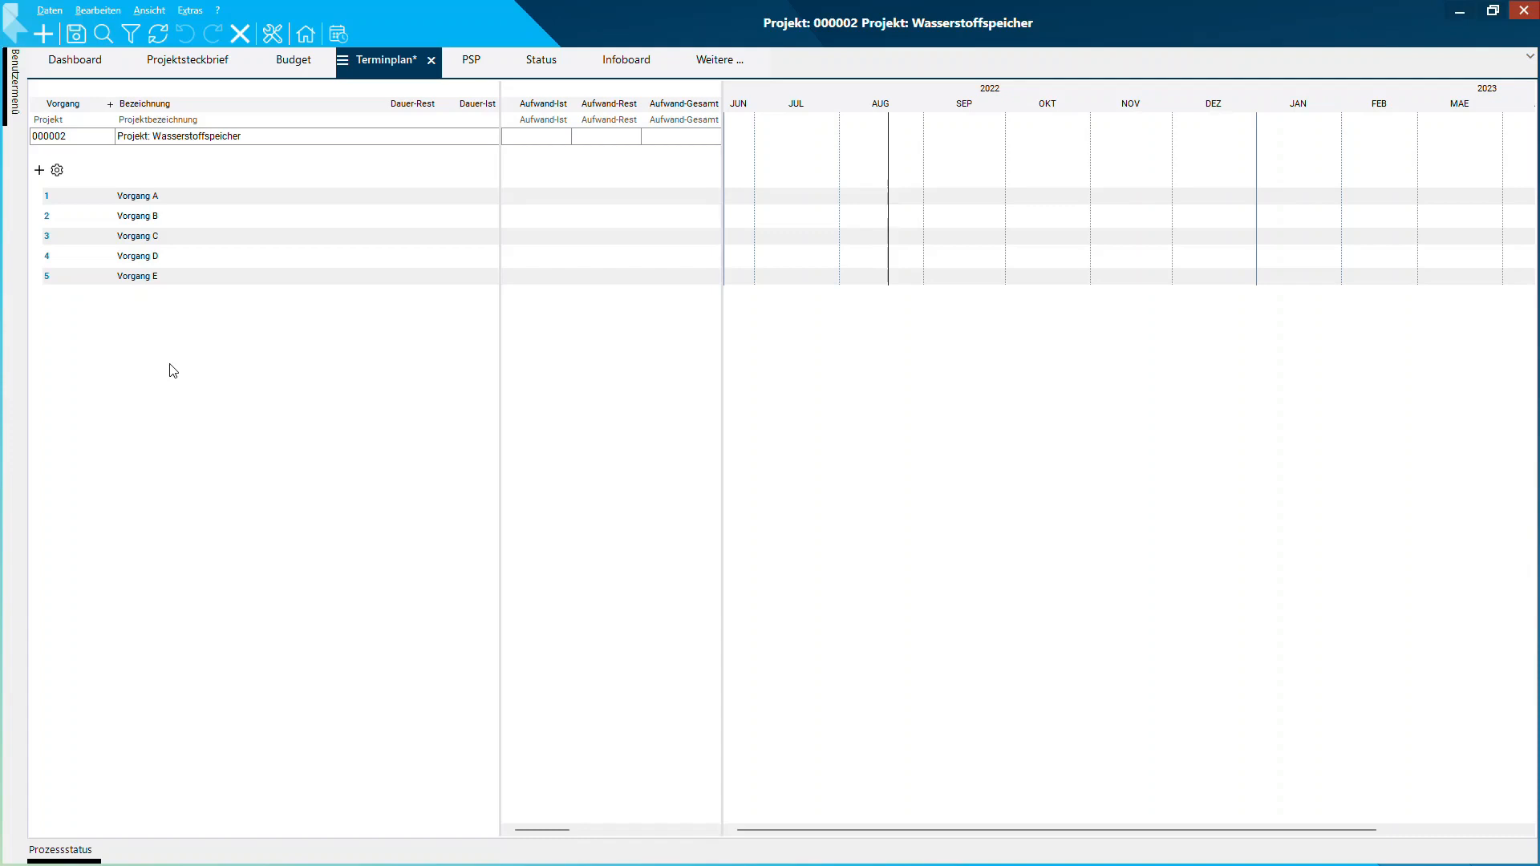
# Step: Insert a new task directly below Vorgang B and name it Vorgang BC
pyautogui.click(179, 219)
pyautogui.click(181, 235)
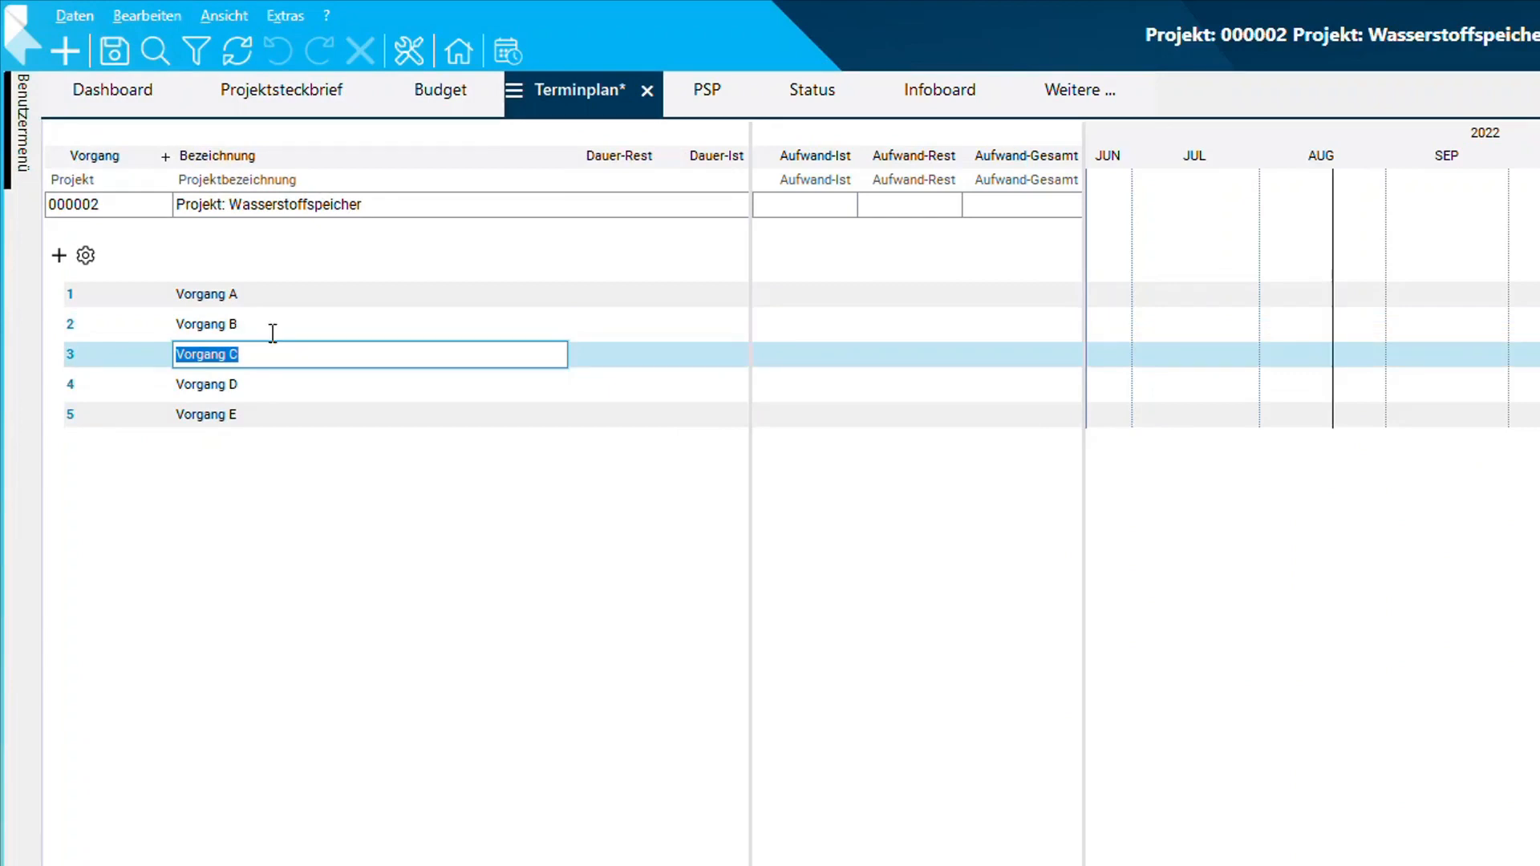
pyautogui.click(273, 333)
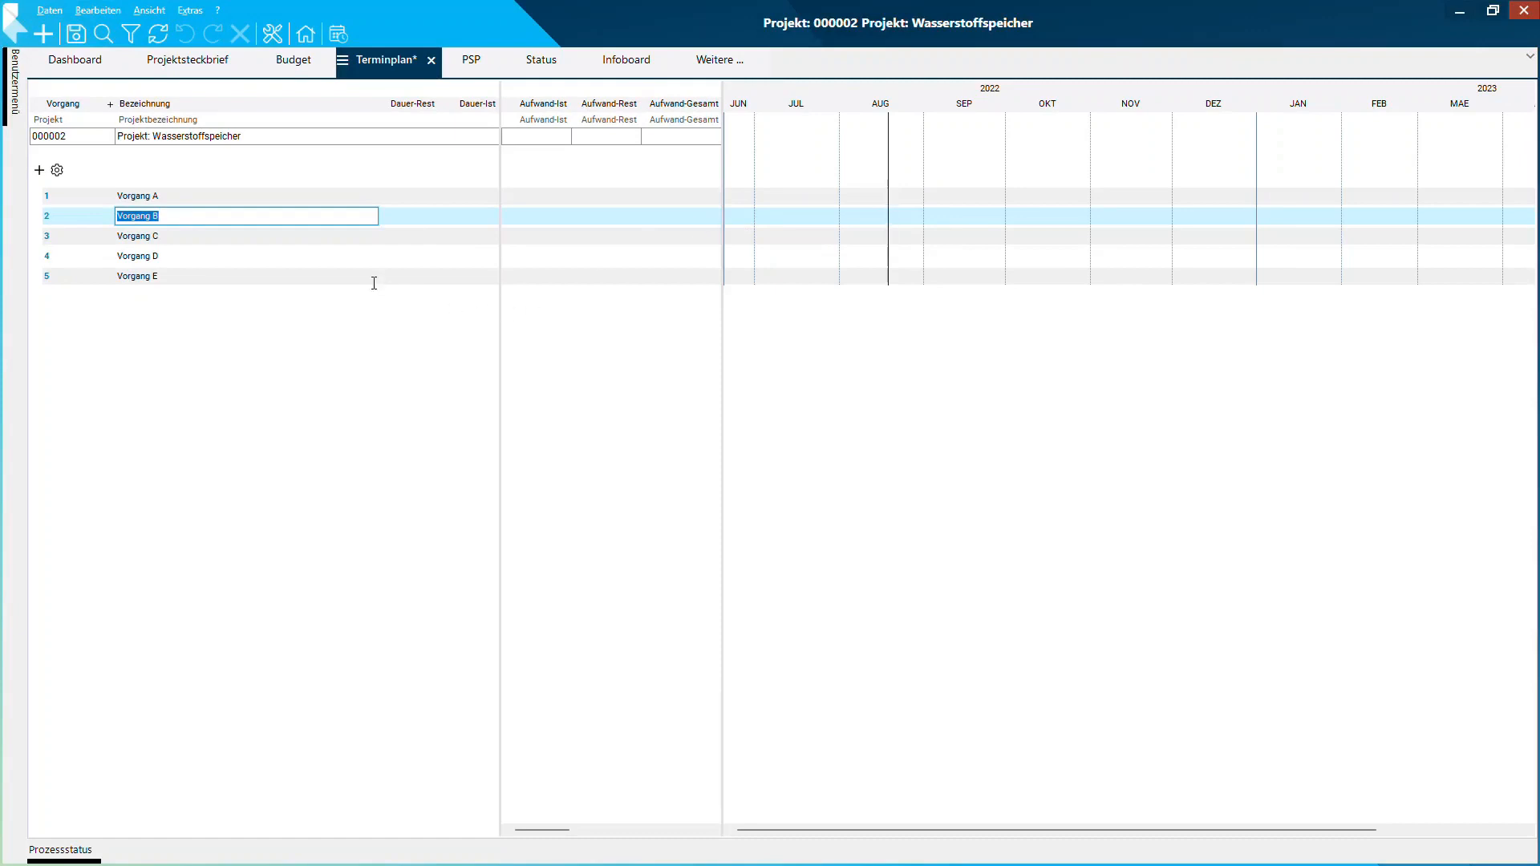
pyautogui.press('F4')
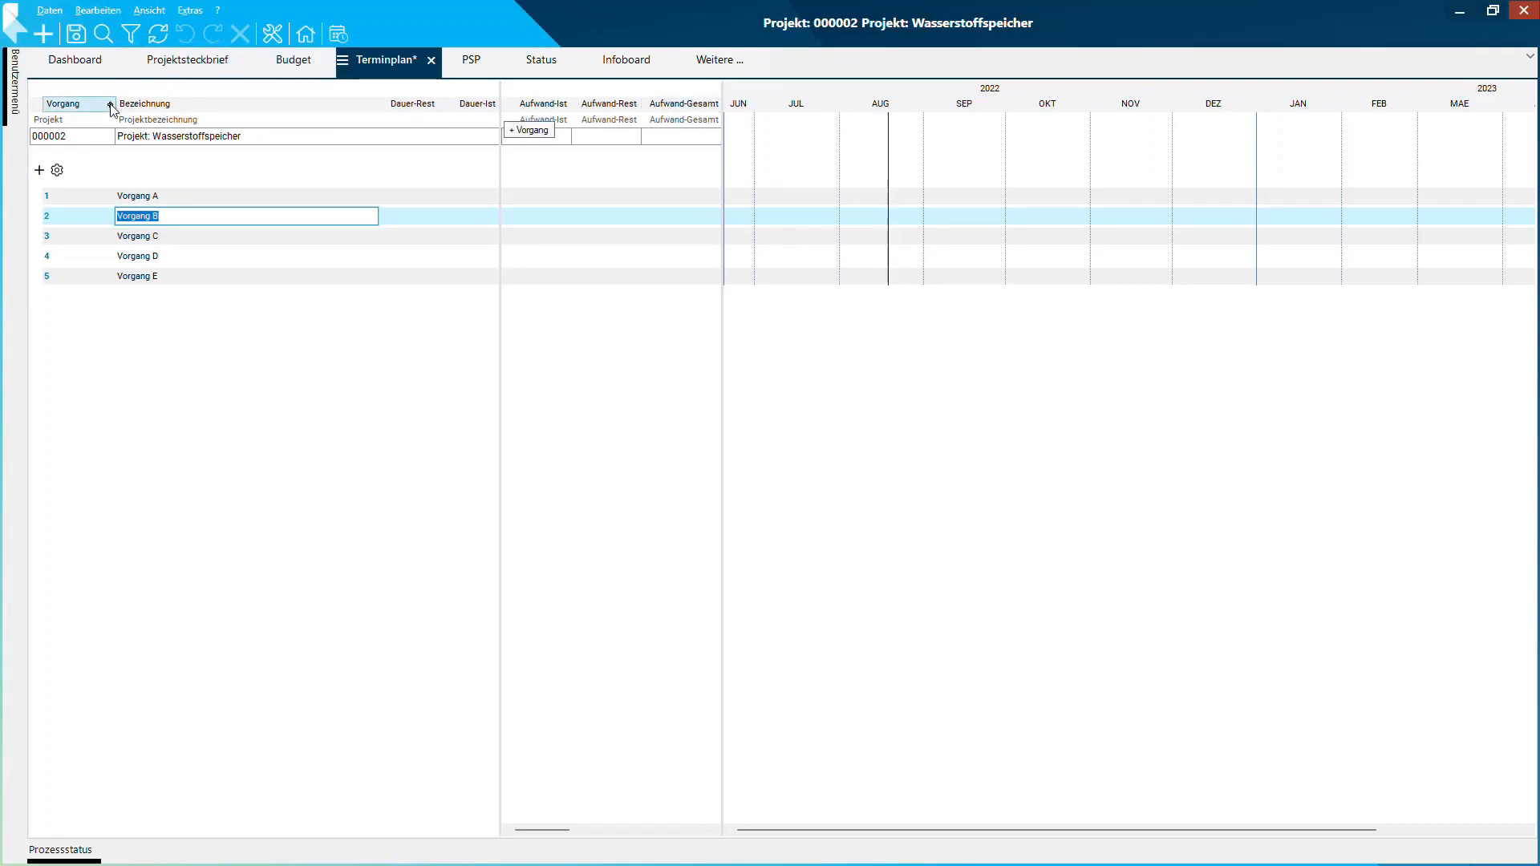
pyautogui.click(111, 105)
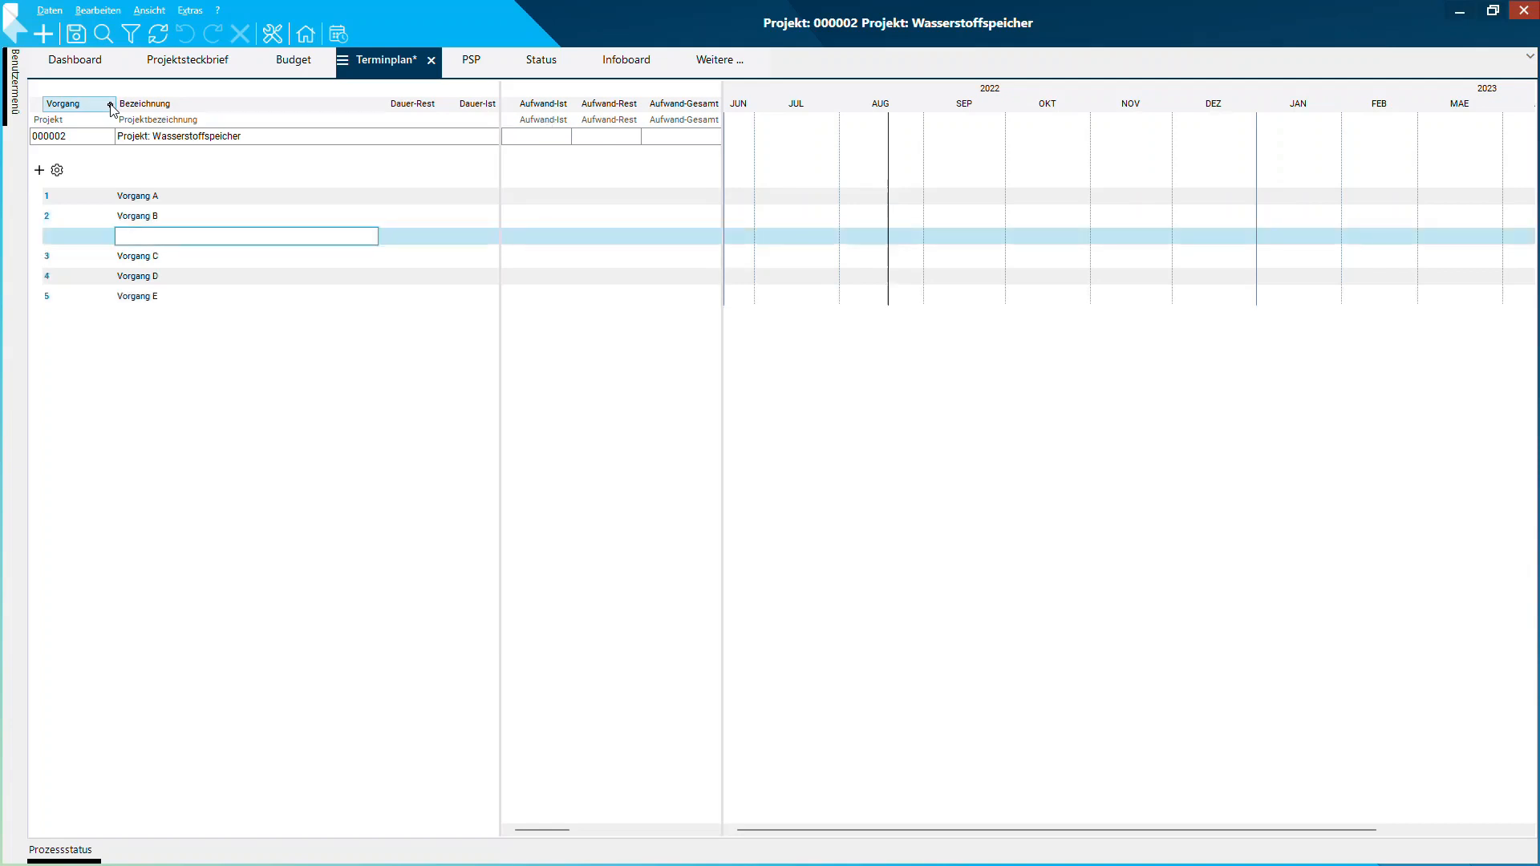
pyautogui.write('Vorgang BC')
pyautogui.click(195, 455)
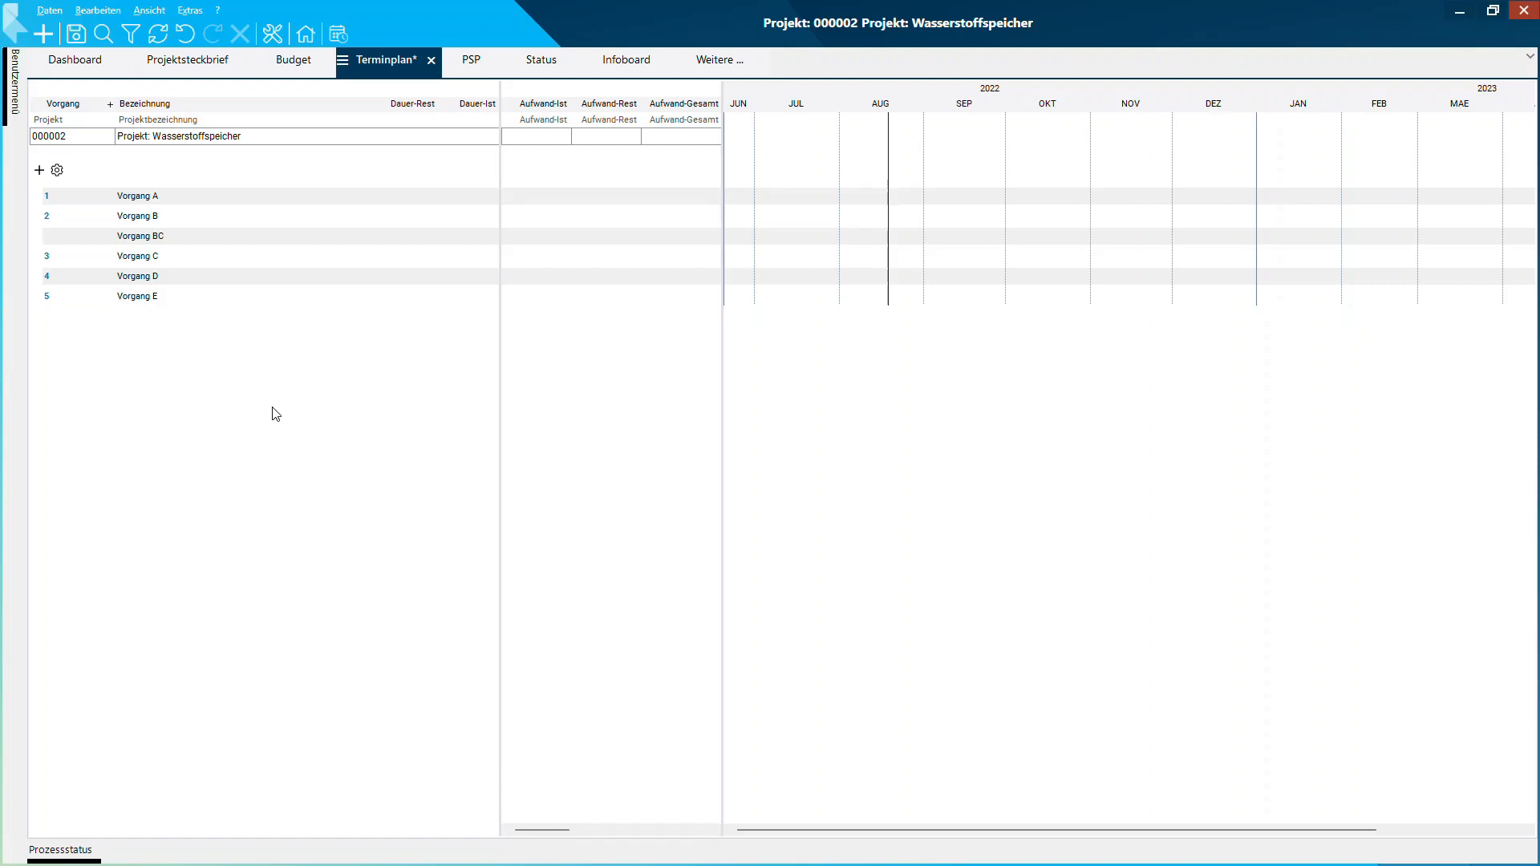
pyautogui.rightClick(249, 298)
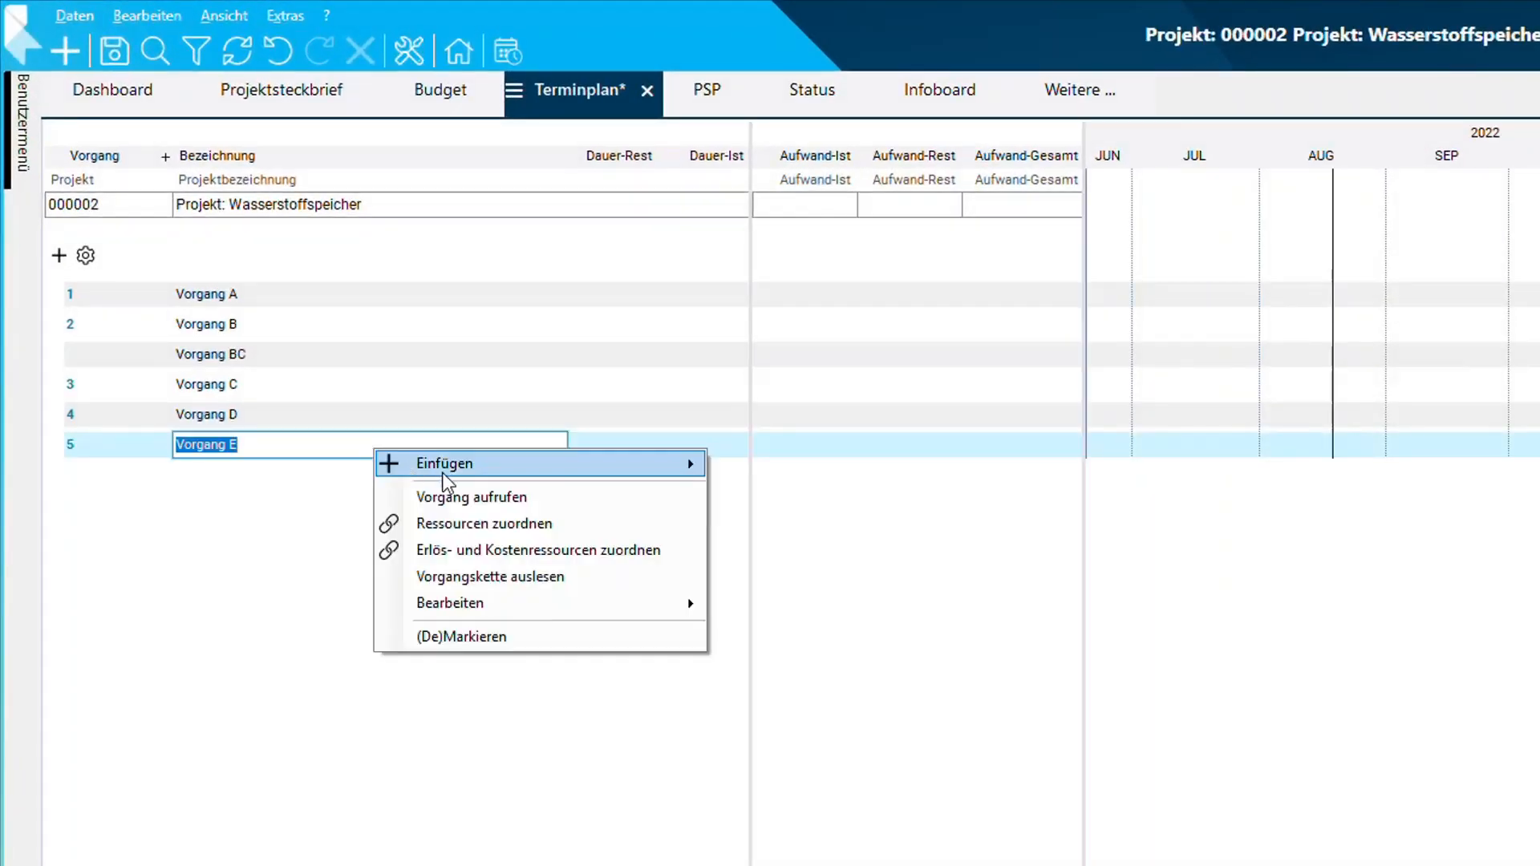
pyautogui.moveTo(445, 474)
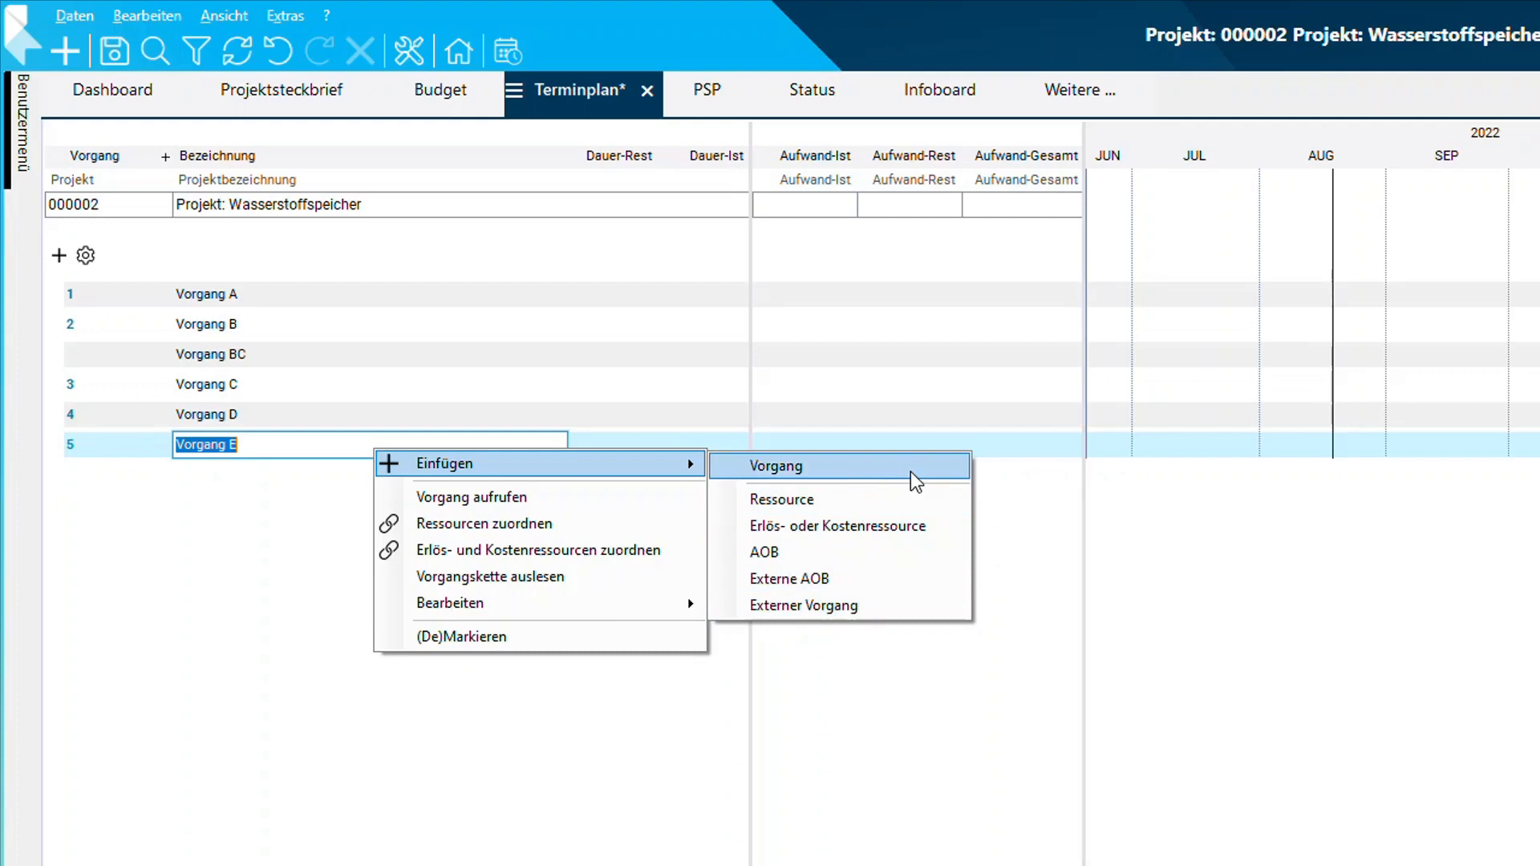
pyautogui.click(216, 570)
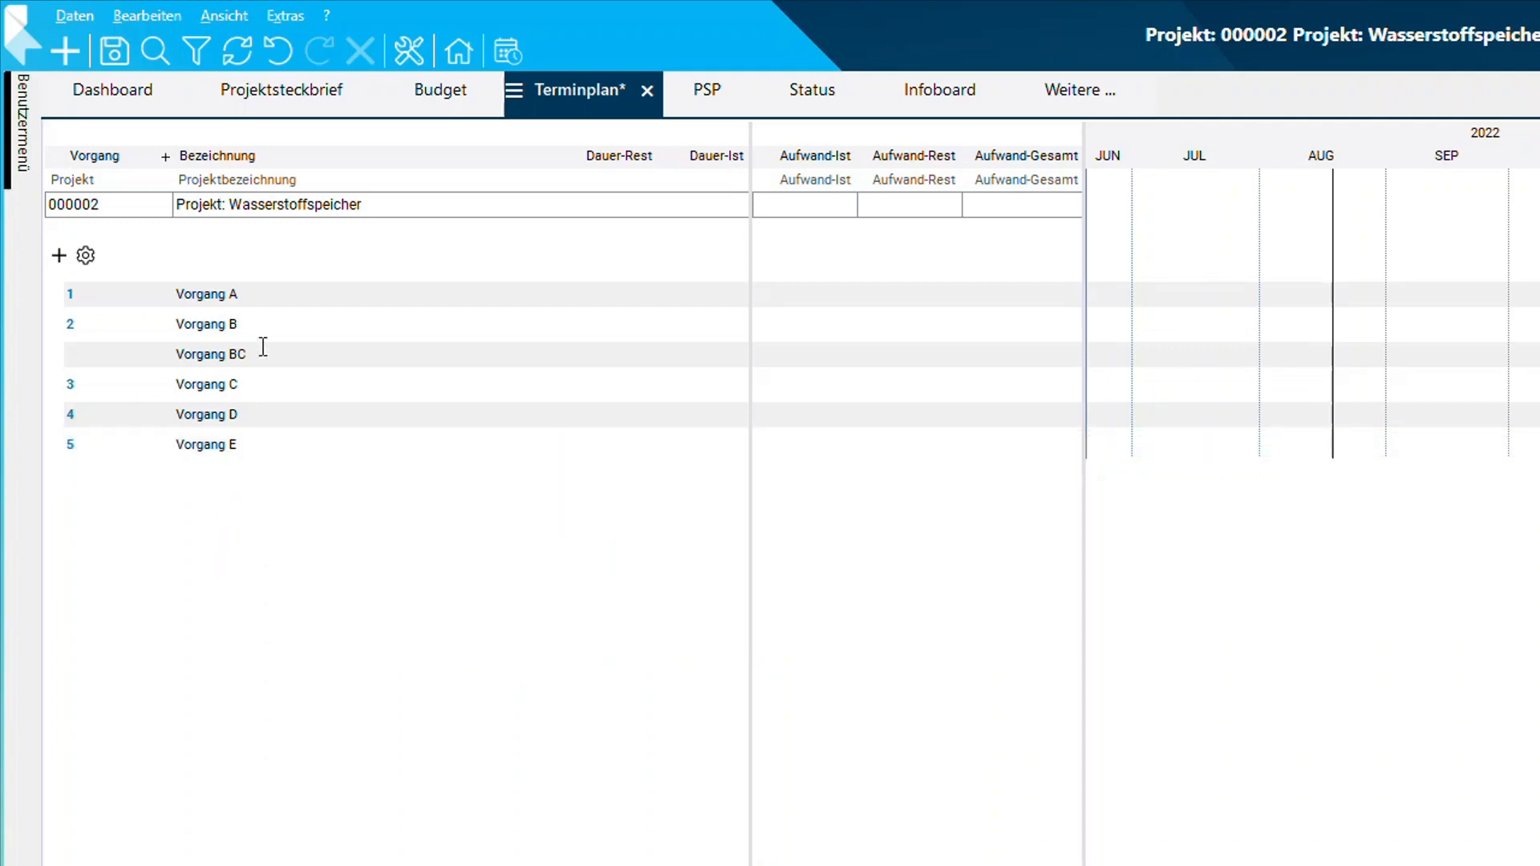
# Step: Insert a resource under Vorgang A and assign the second employee listed in the Systemtechnik group
pyautogui.rightClick(292, 294)
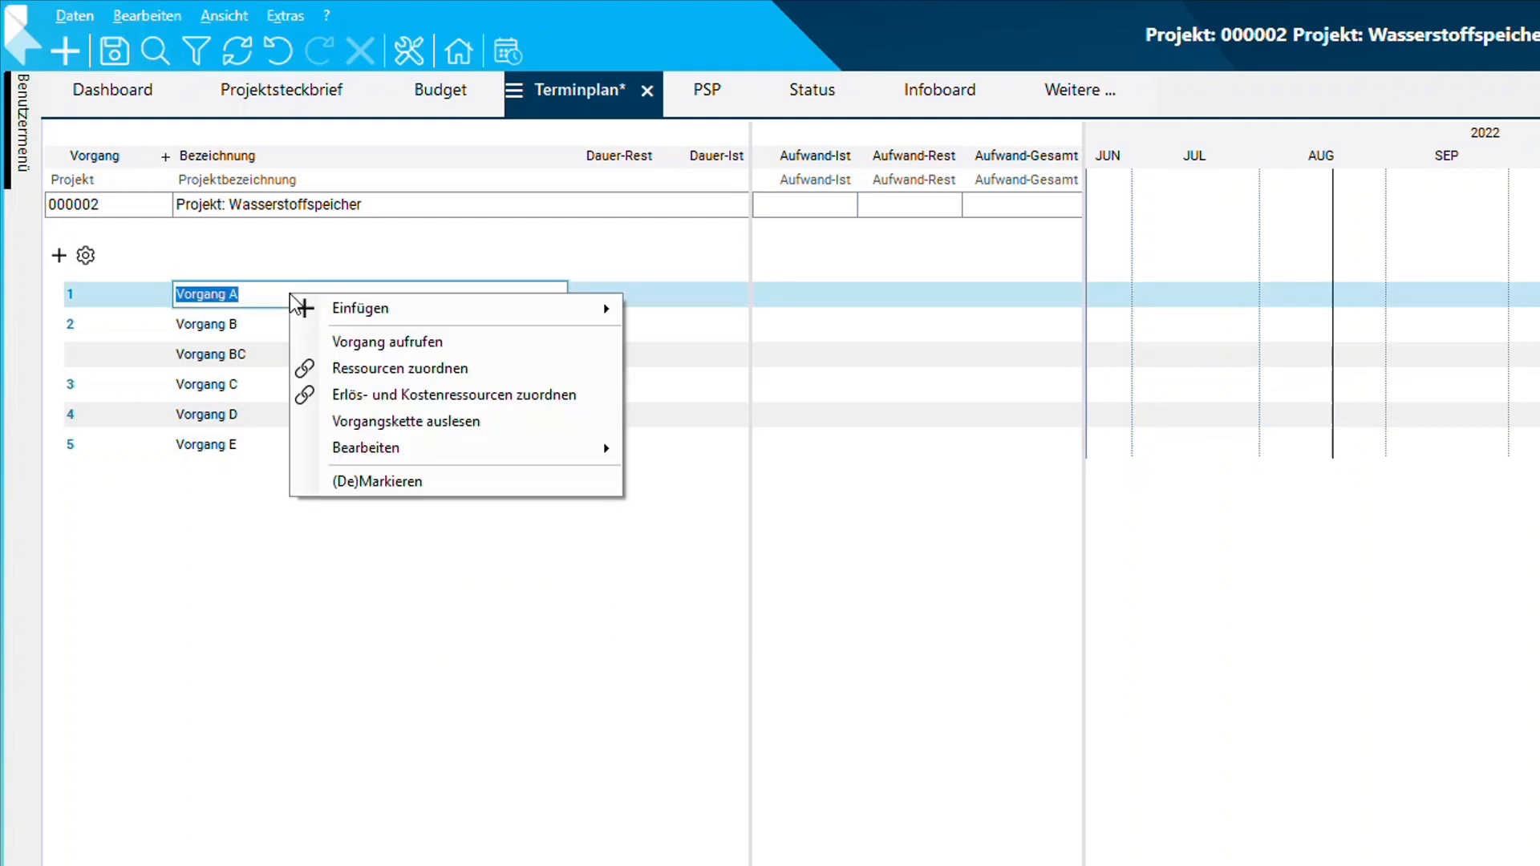
pyautogui.moveTo(385, 310)
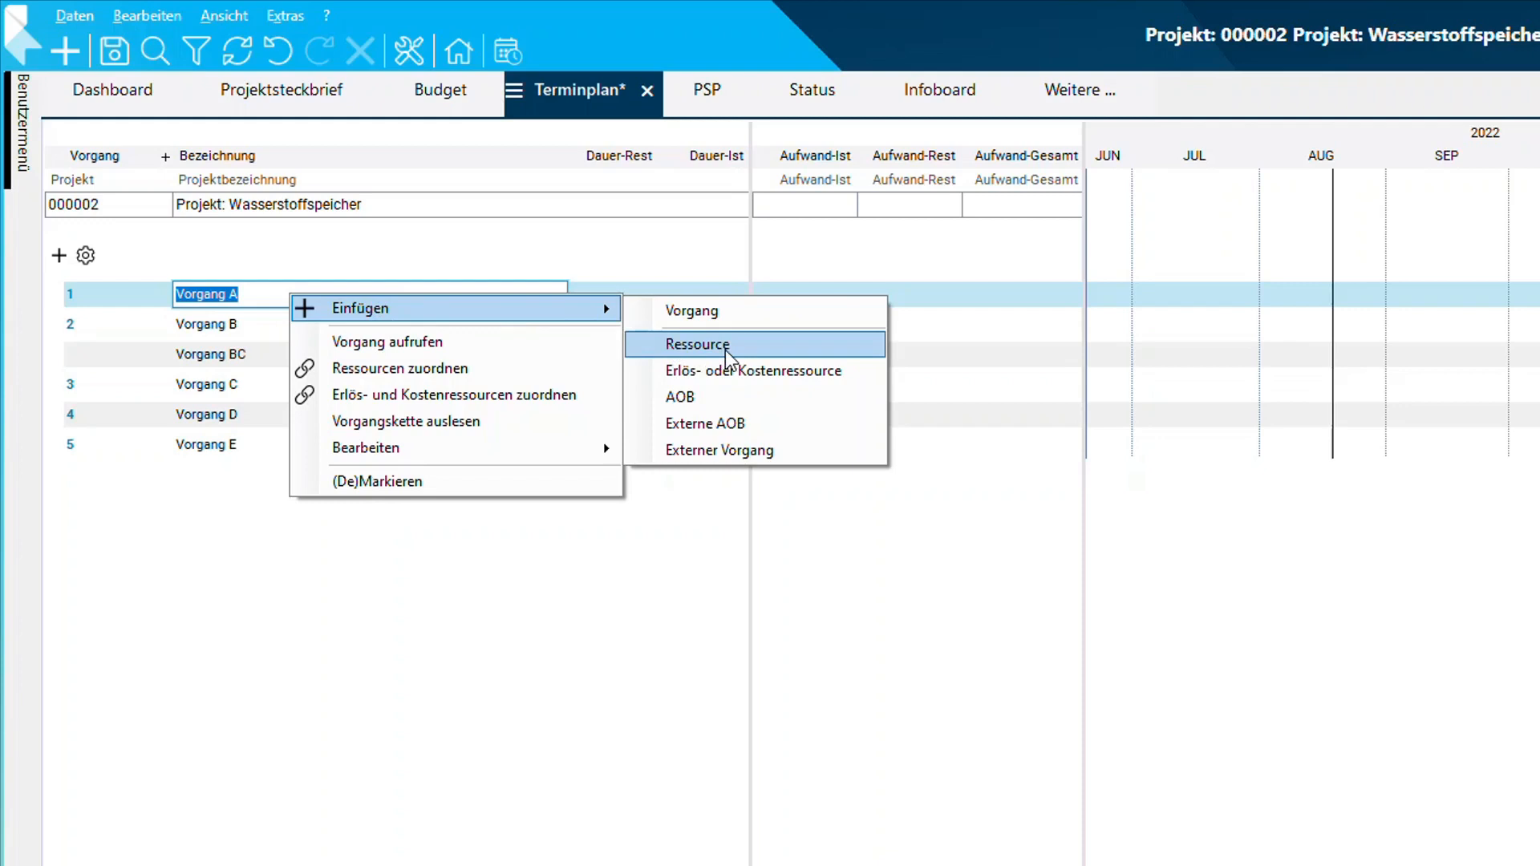
pyautogui.click(698, 344)
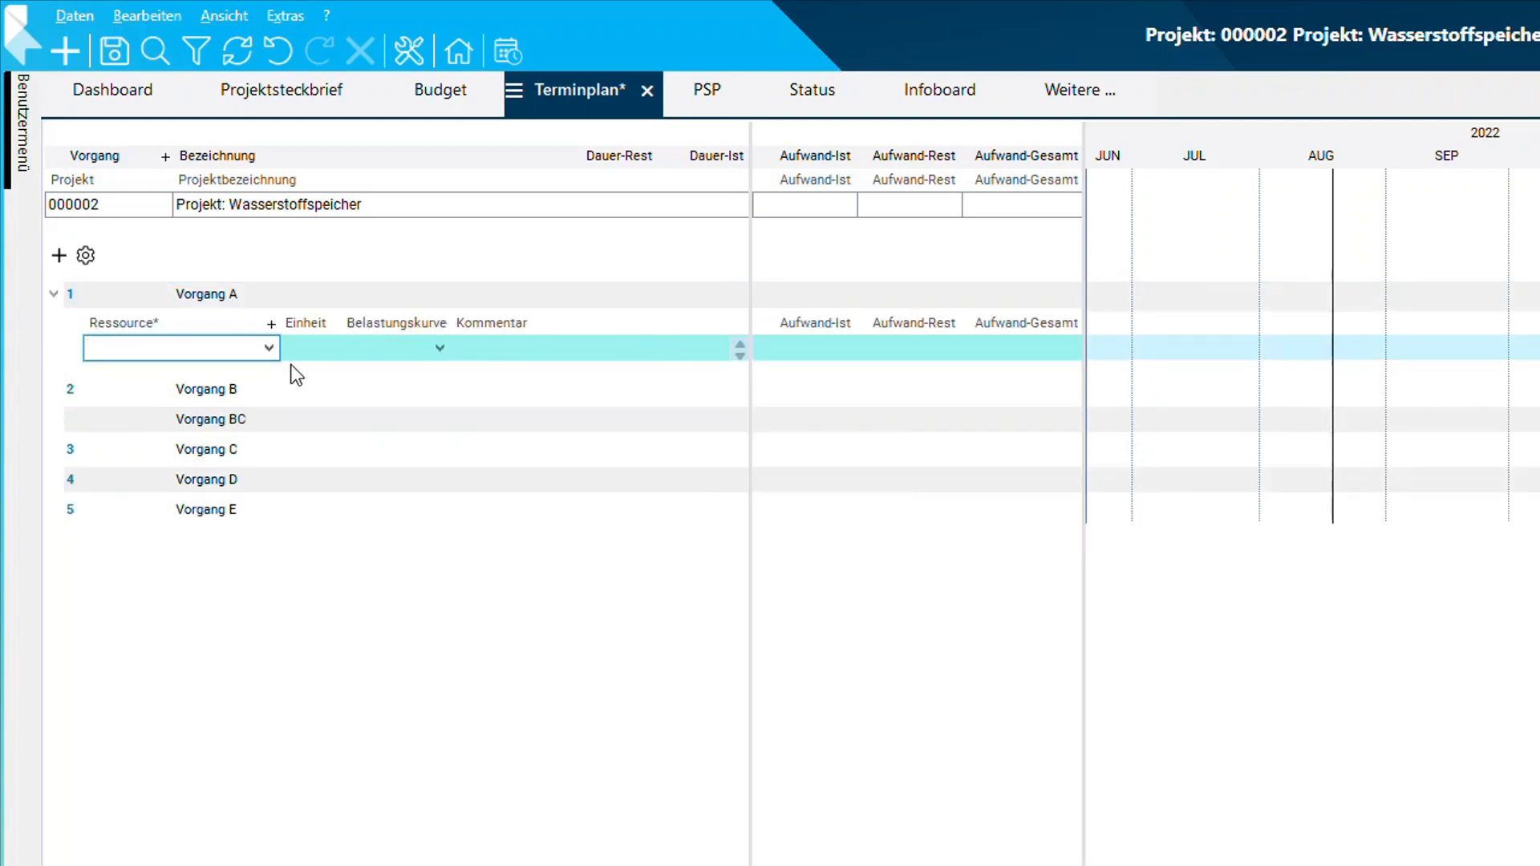
pyautogui.click(270, 349)
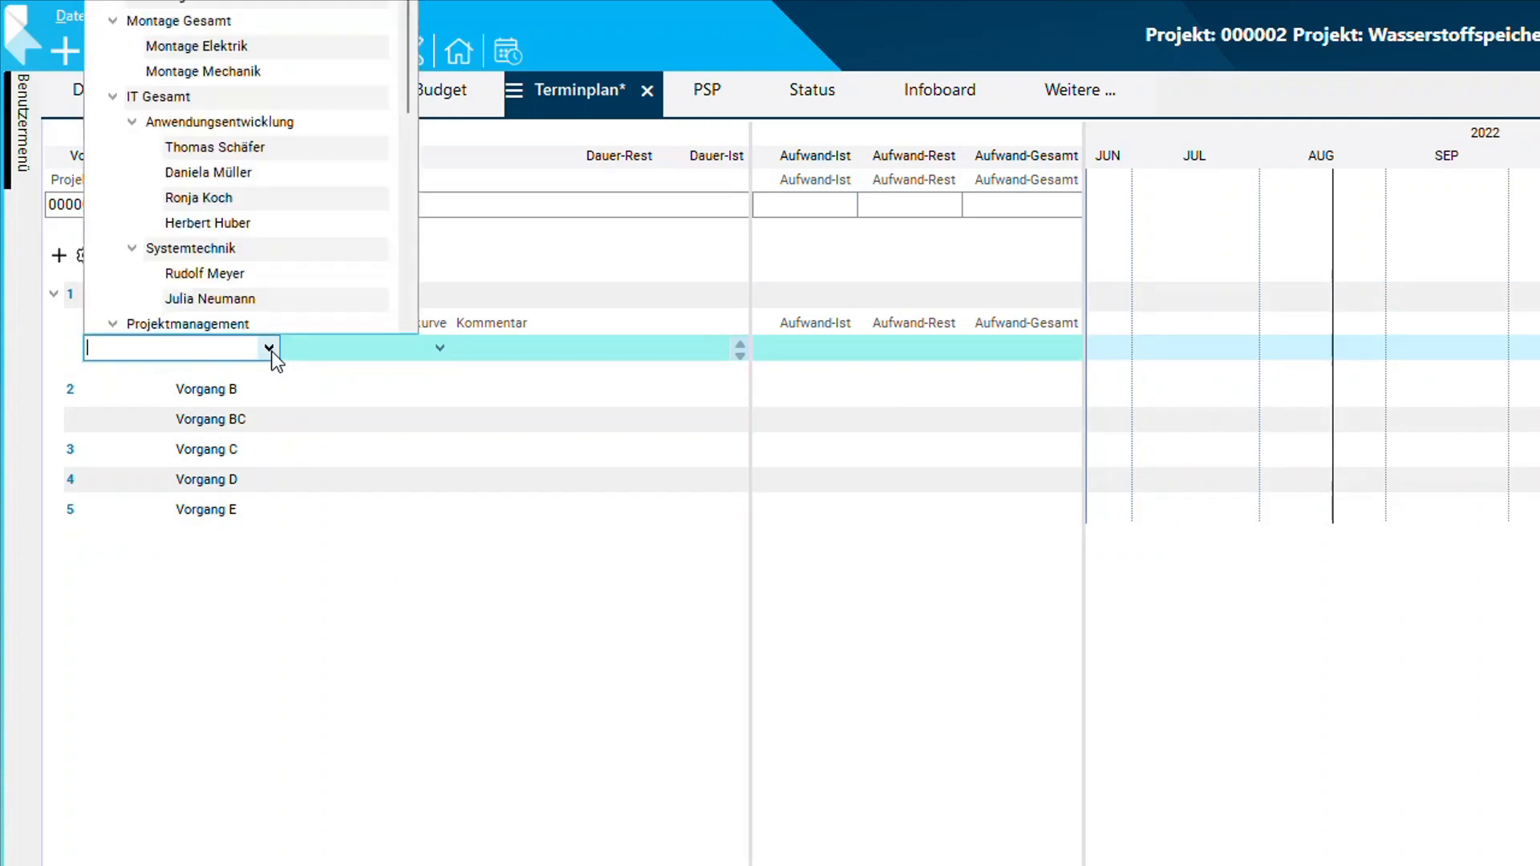
pyautogui.click(243, 293)
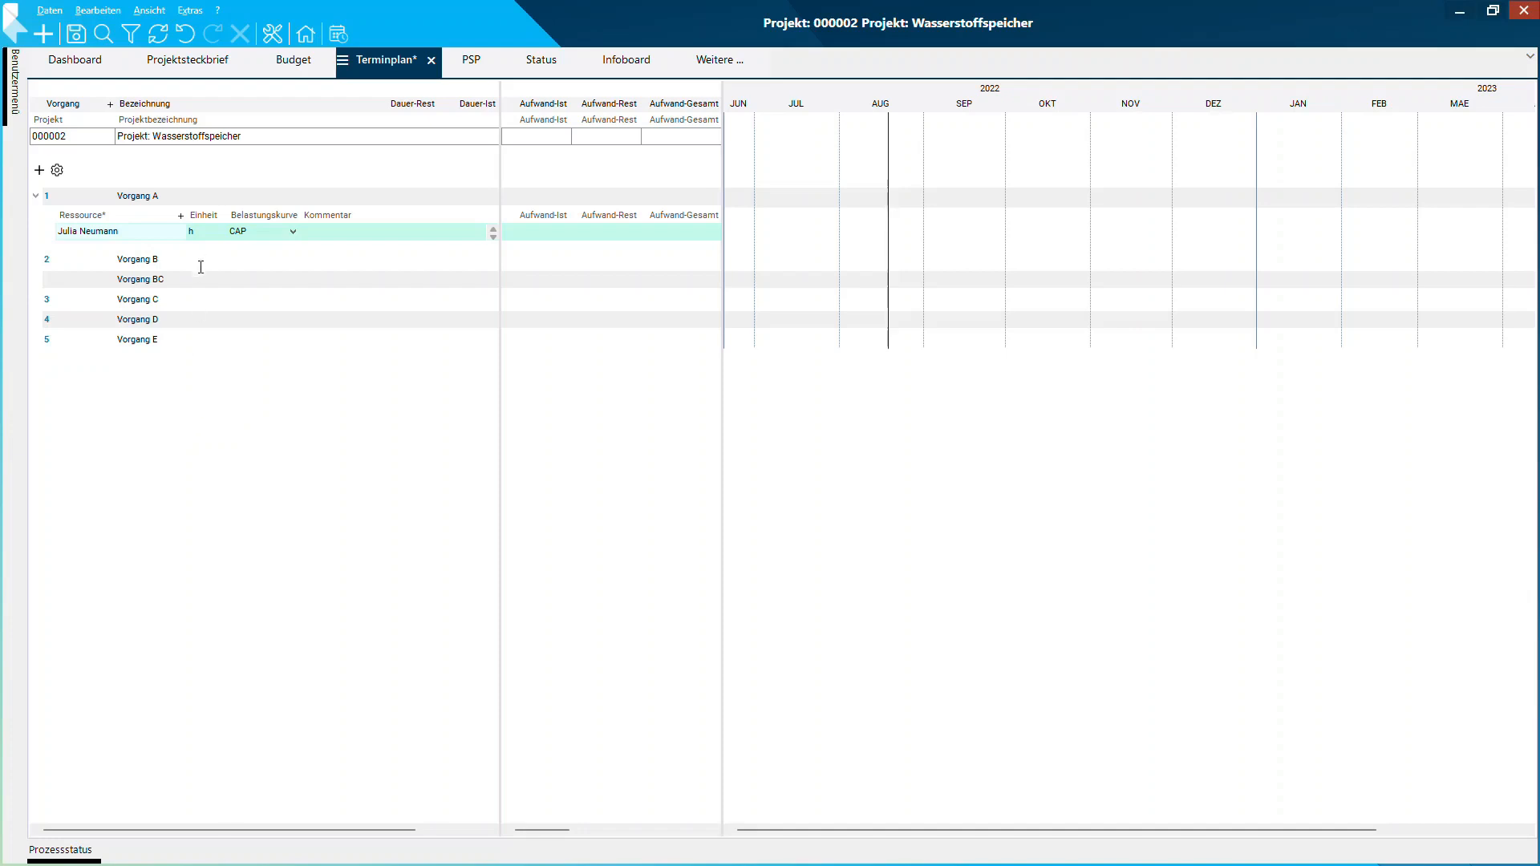
pyautogui.click(245, 233)
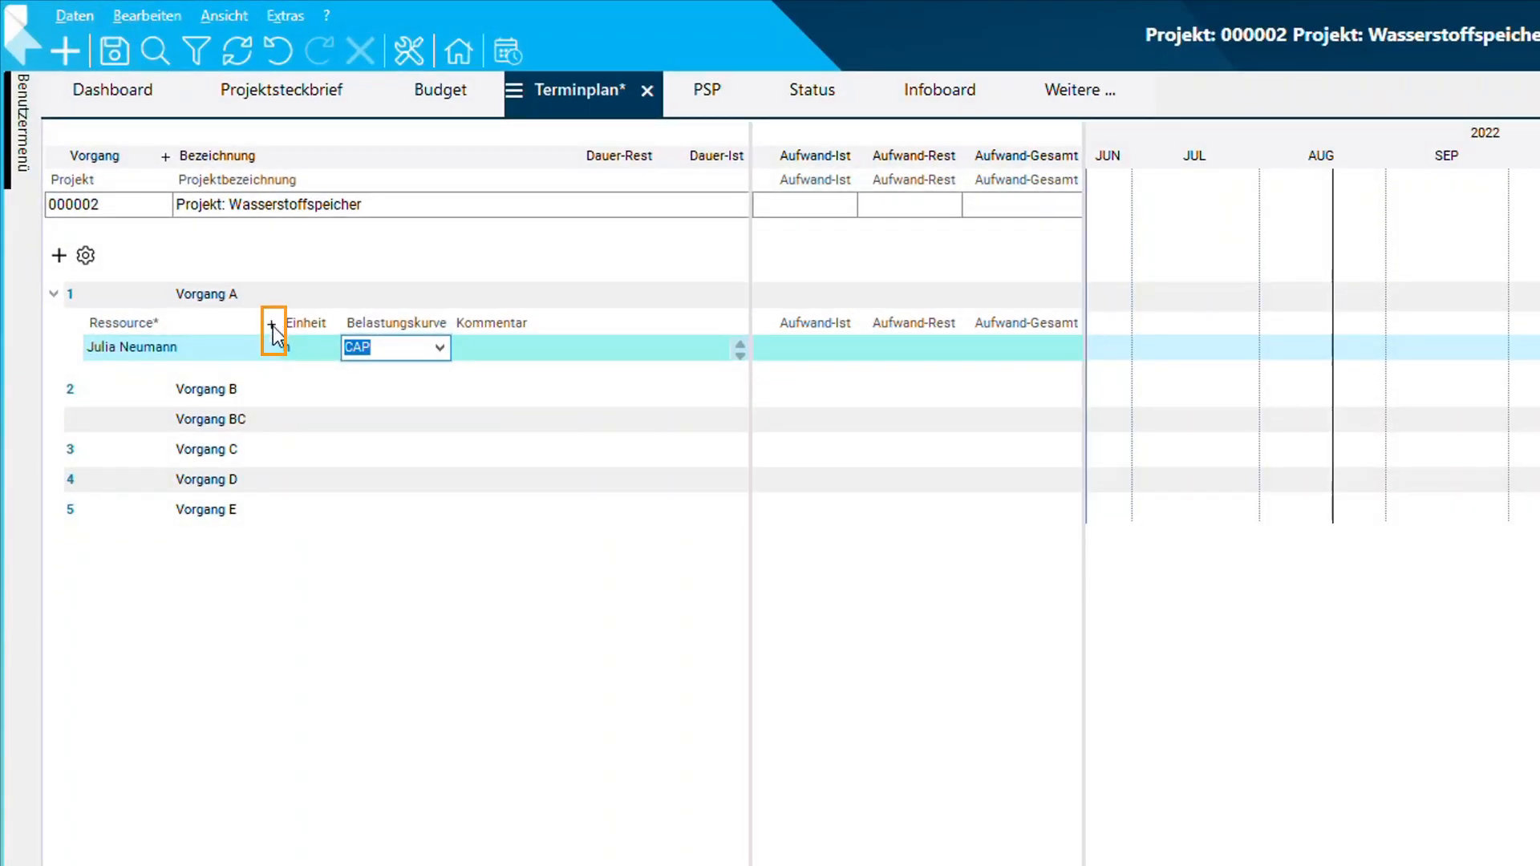
# Step: Add a second resource row to Vorgang A and assign the last employee of the Anwendungsentwicklung group
pyautogui.click(271, 325)
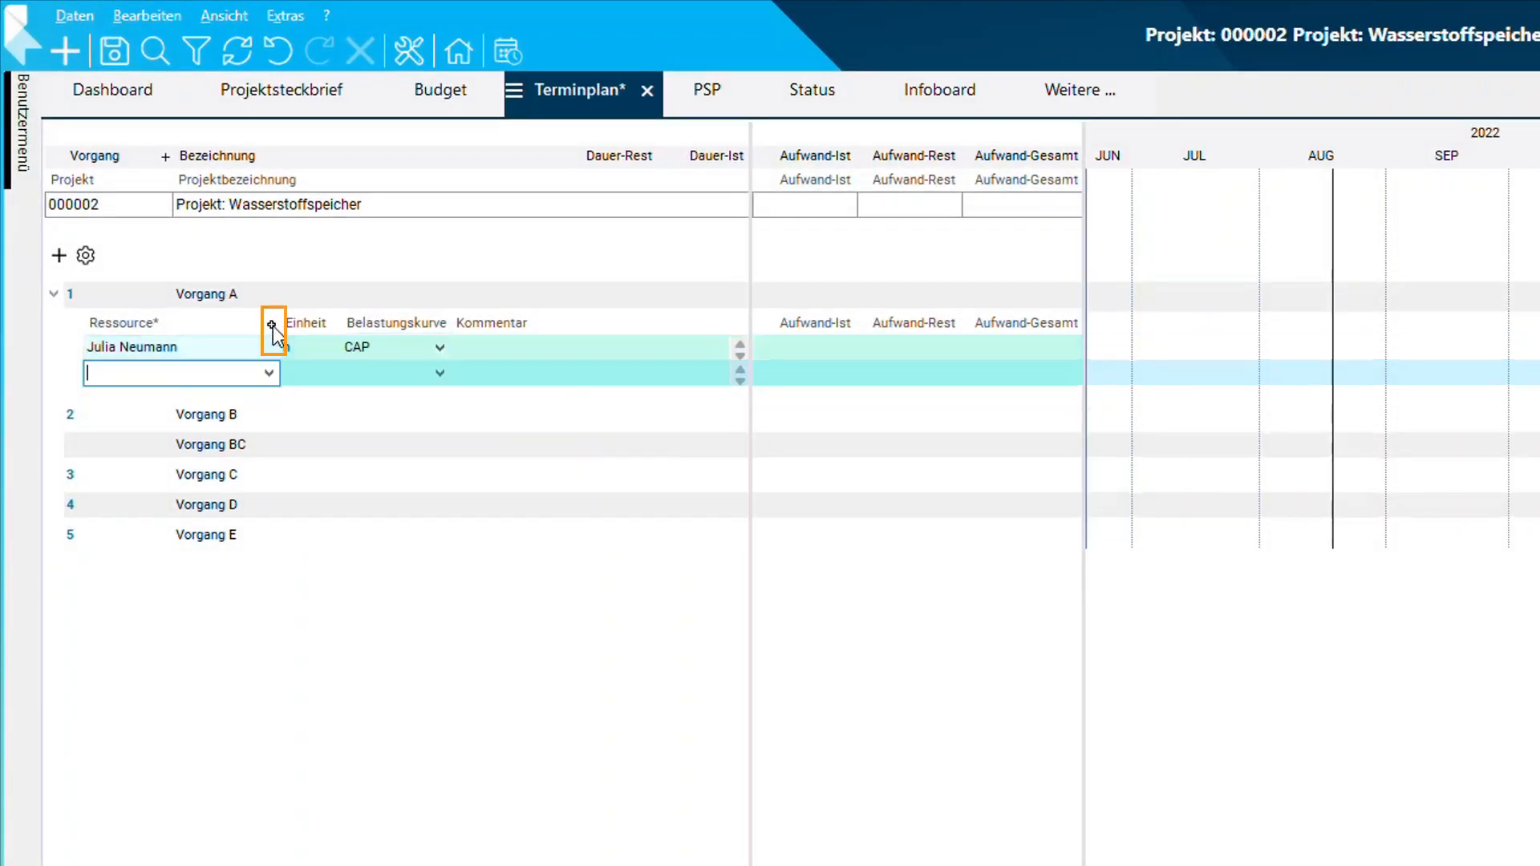
pyautogui.click(267, 381)
pyautogui.click(180, 250)
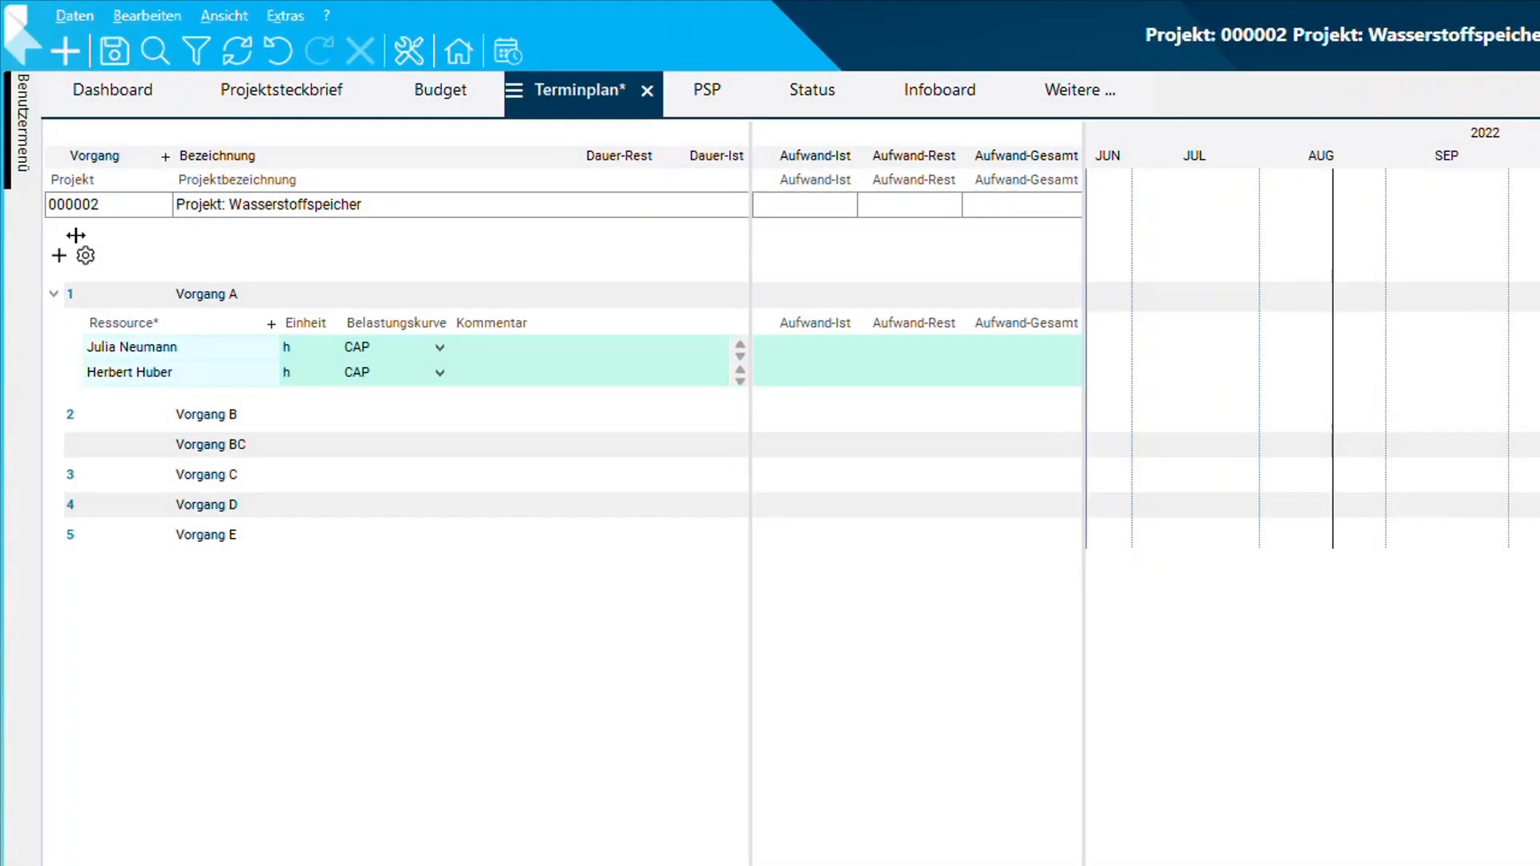
# Step: Open the Projektsteckbrief of the Wasserstoffspeicher project
pyautogui.click(277, 89)
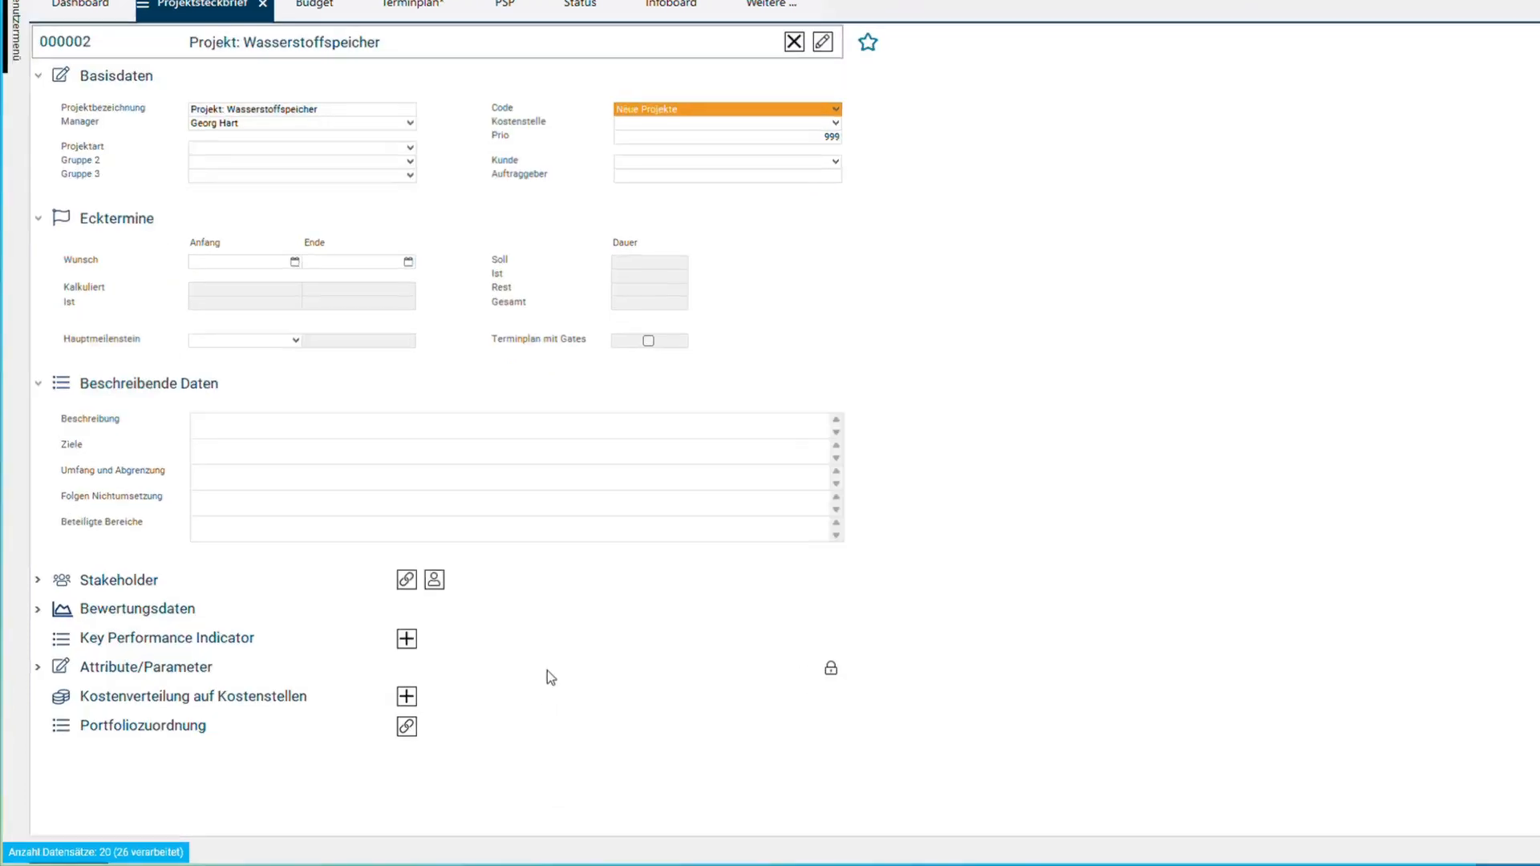